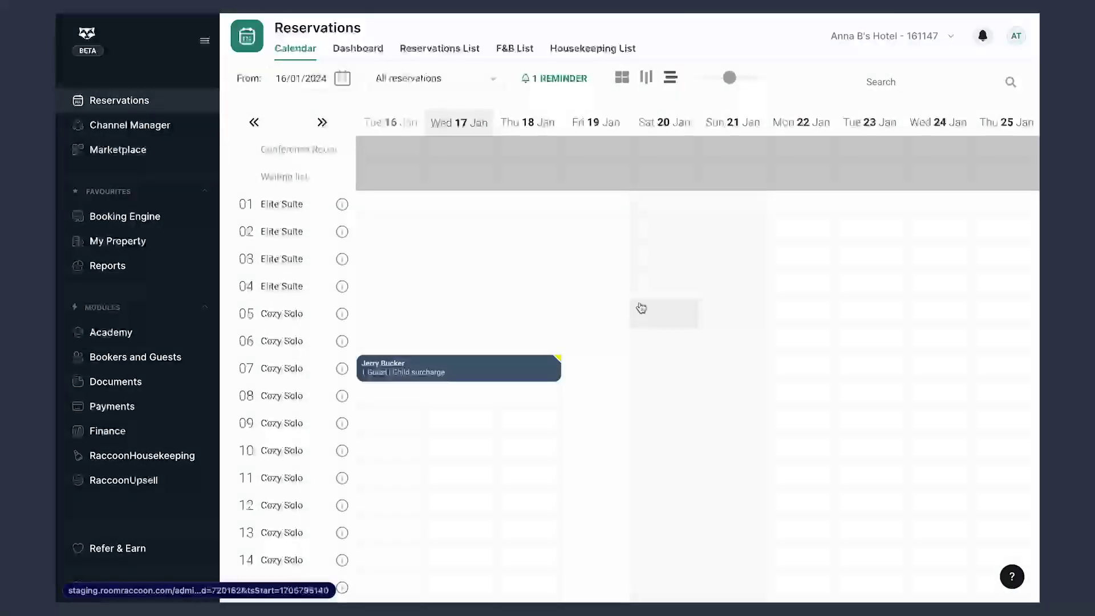
# Open the property's Surcharge for children list and start a new child policy
pyautogui.click(136, 248)
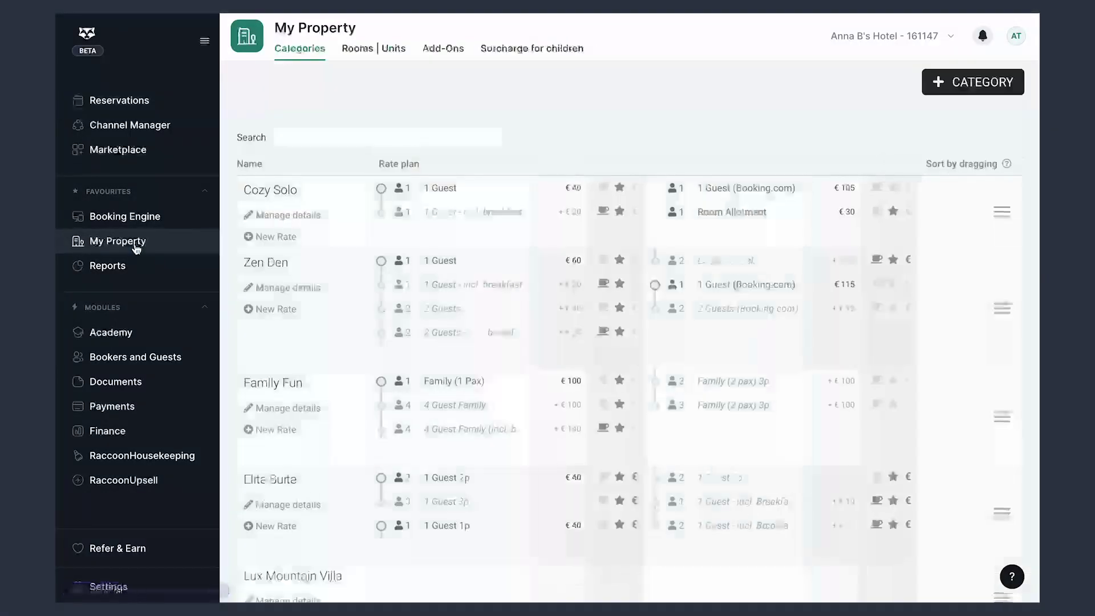
pyautogui.click(547, 50)
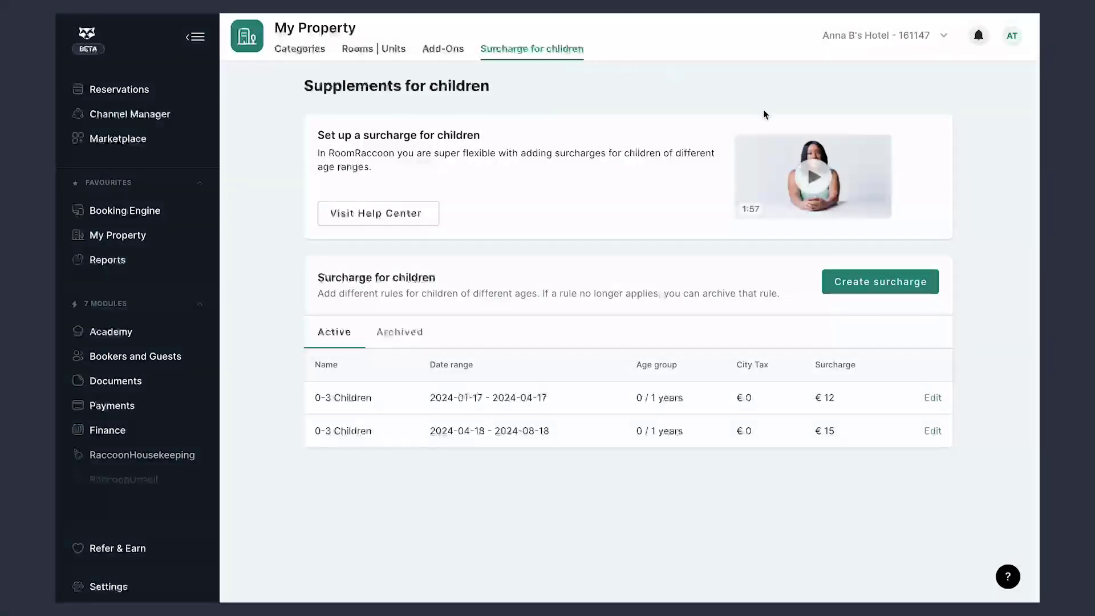
pyautogui.click(878, 283)
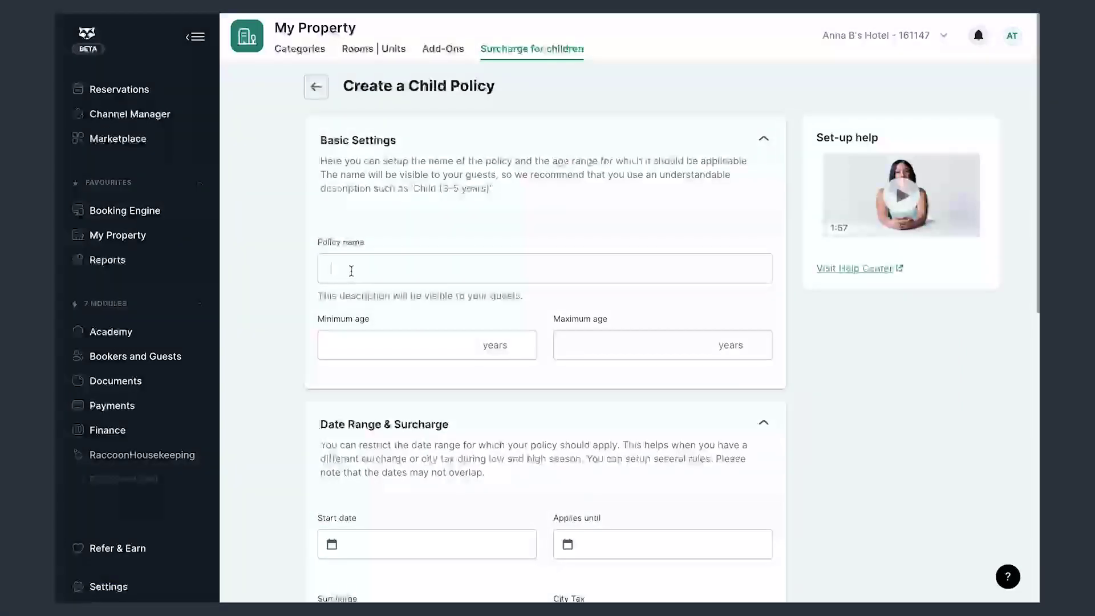
# Name the child policy '4-8 Years Child' with minimum age 4 and maximum age 8
pyautogui.write('4')
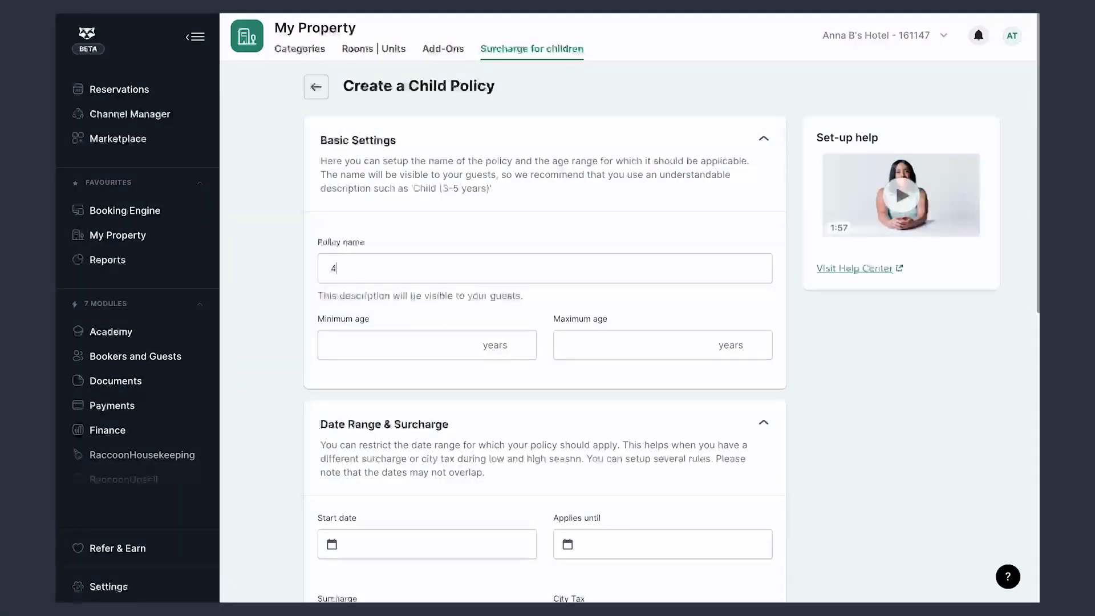
pyautogui.write('-8')
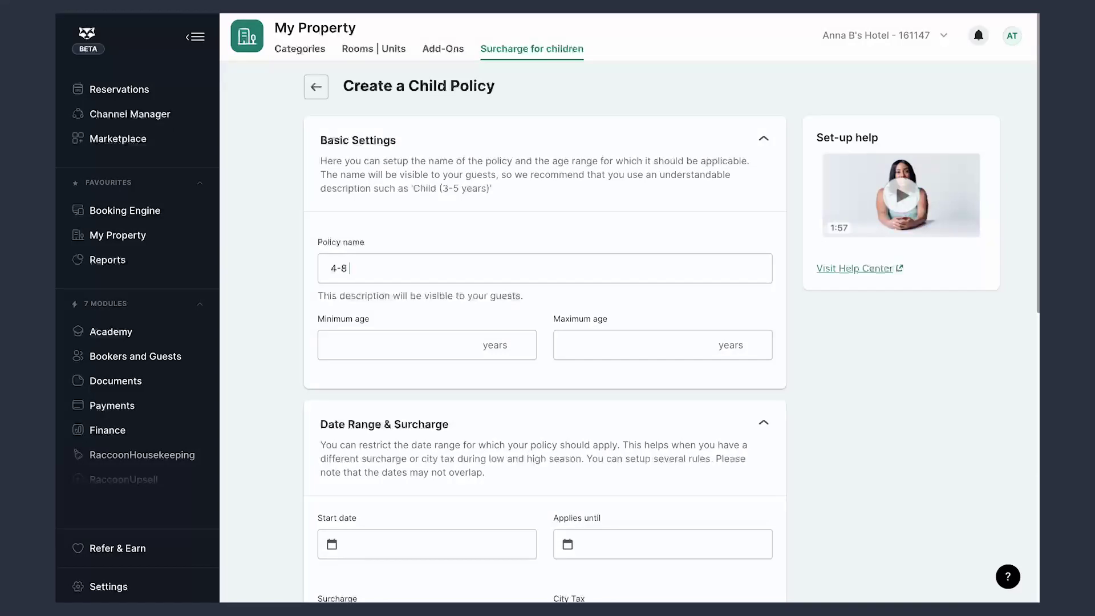
pyautogui.write(' Years Child')
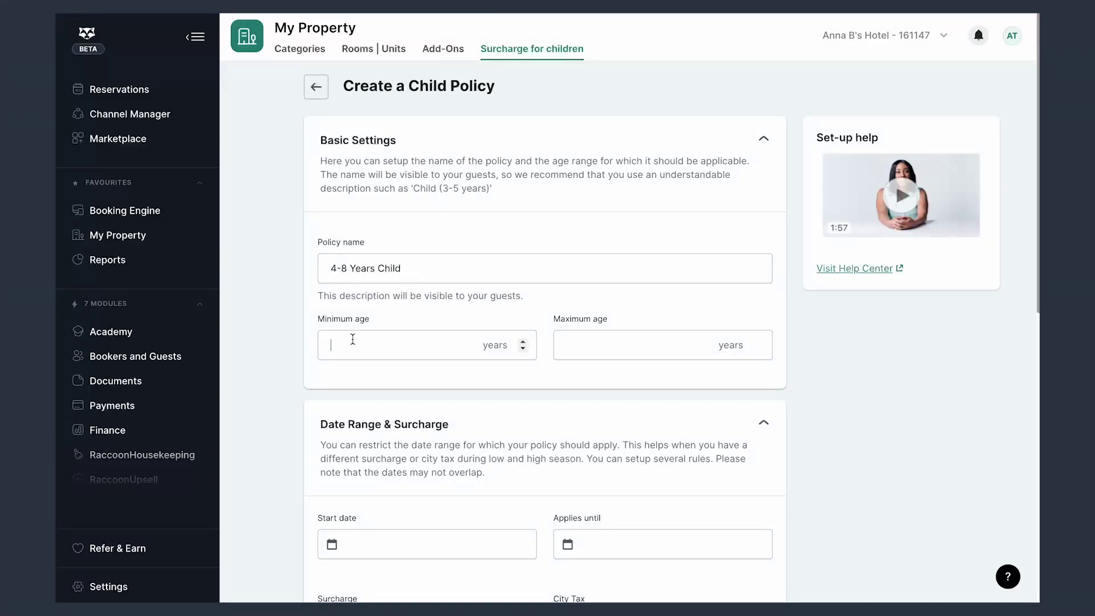
pyautogui.click(625, 346)
pyautogui.scroll(-3, 477, 420)
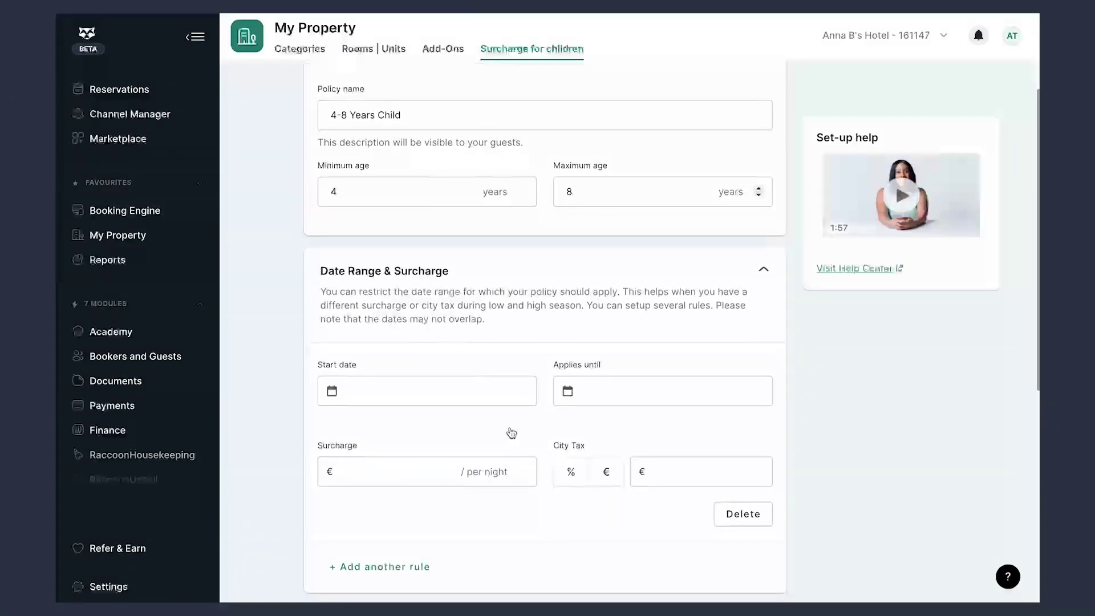
# Set the first rule's dates from 2024-01-17 to 2024-04-17
pyautogui.click(352, 396)
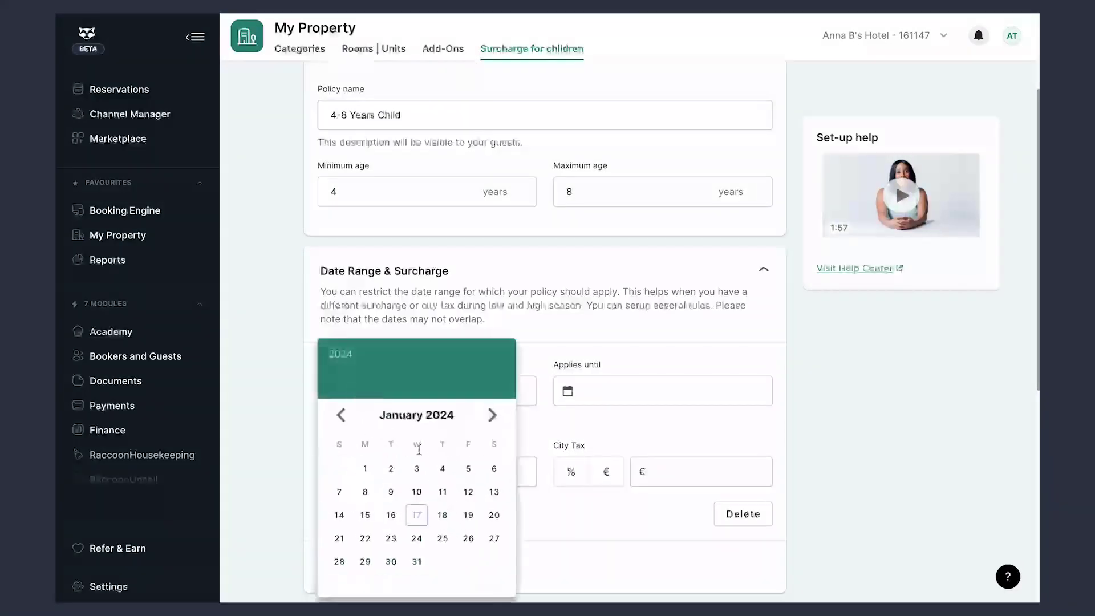
pyautogui.click(418, 516)
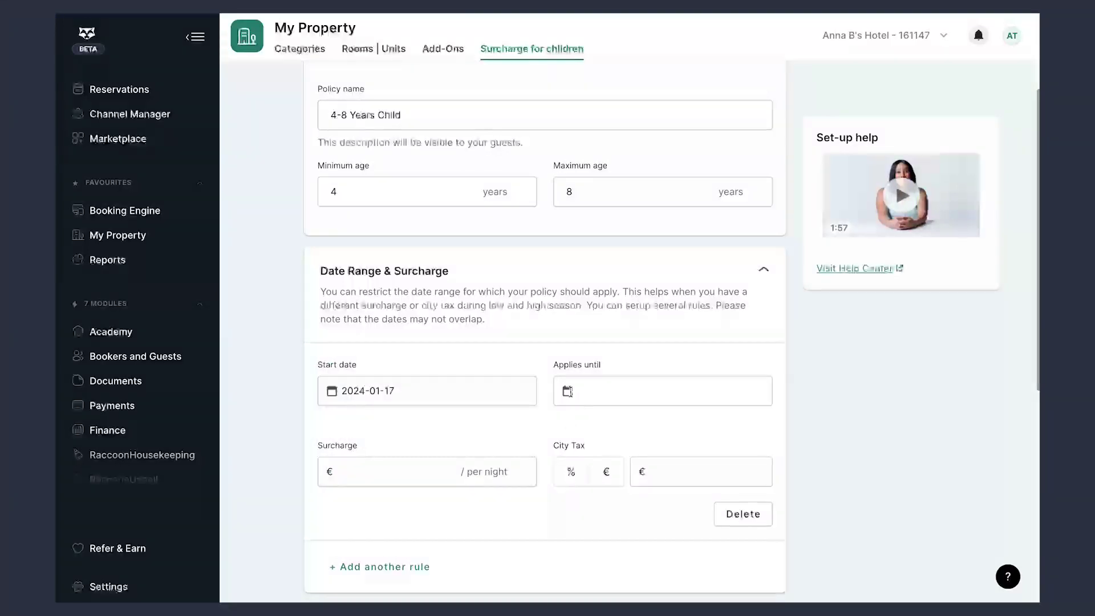
pyautogui.click(579, 396)
pyautogui.click(728, 415)
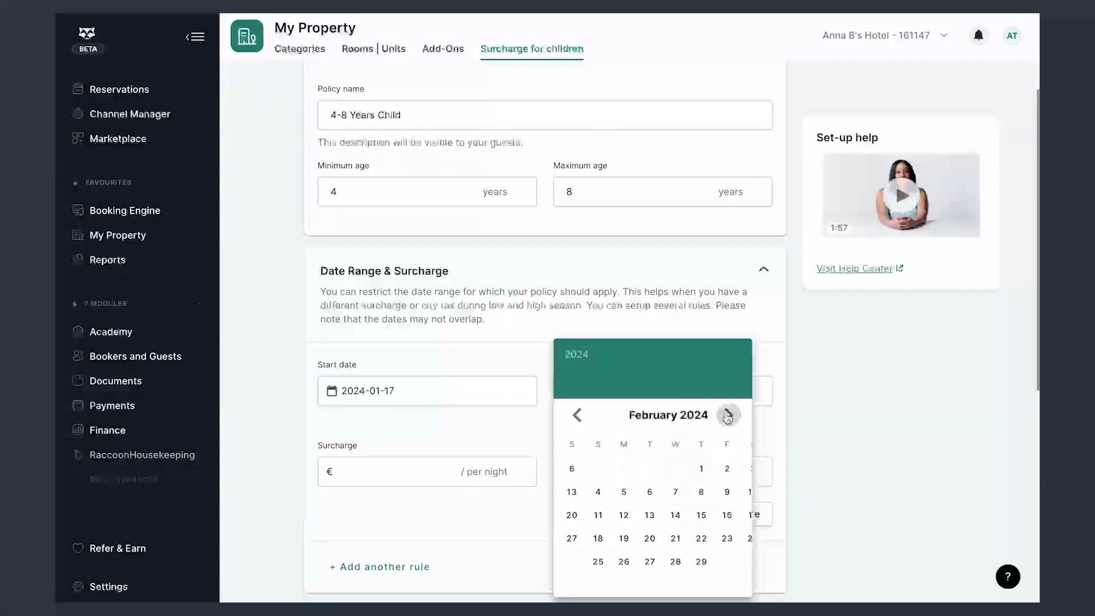
pyautogui.click(727, 415)
pyautogui.click(728, 415)
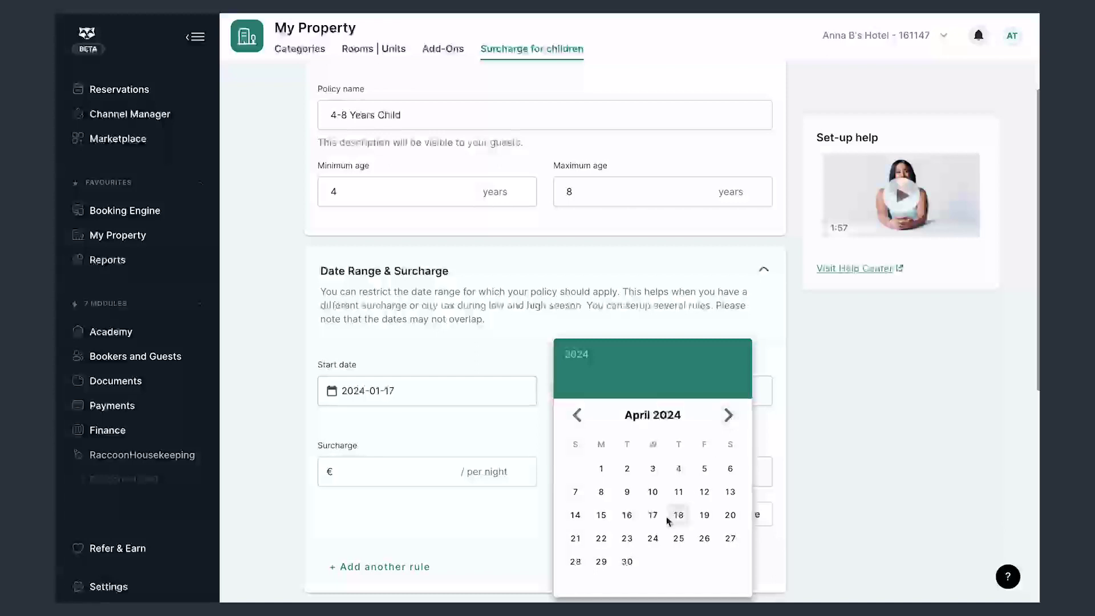
pyautogui.click(658, 518)
# Give the first rule a €15 nightly surcharge and a 5% city tax
pyautogui.click(360, 474)
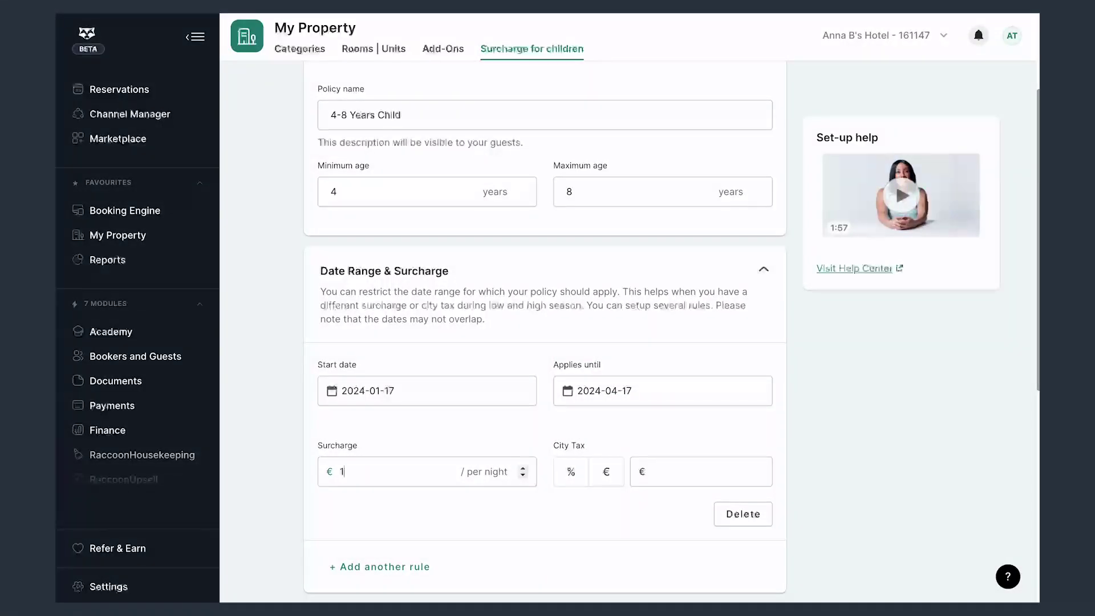
pyautogui.click(577, 482)
pyautogui.click(605, 475)
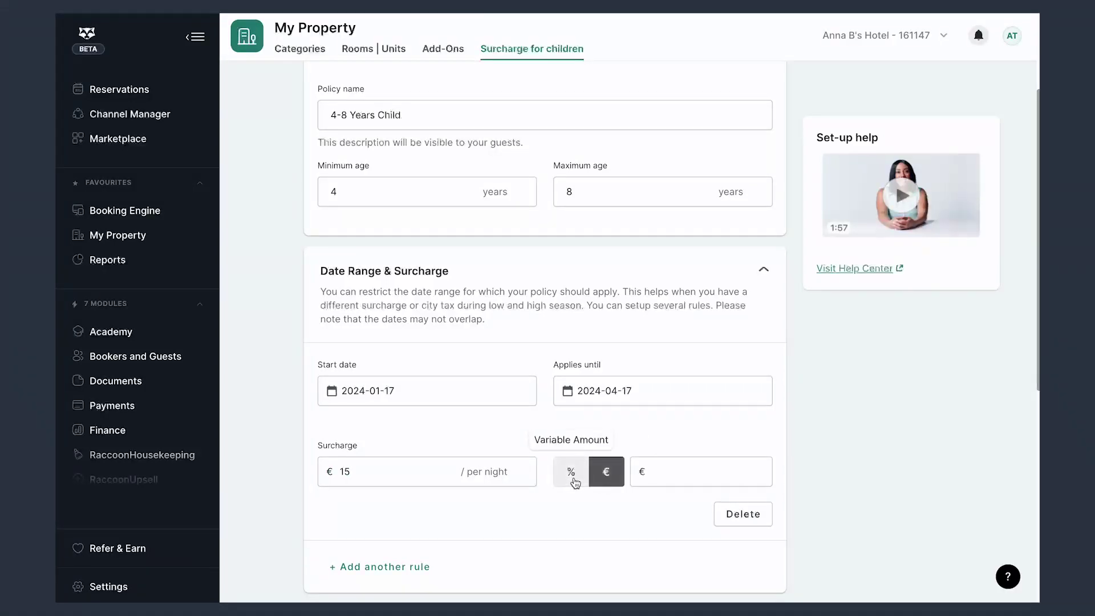
pyautogui.click(571, 476)
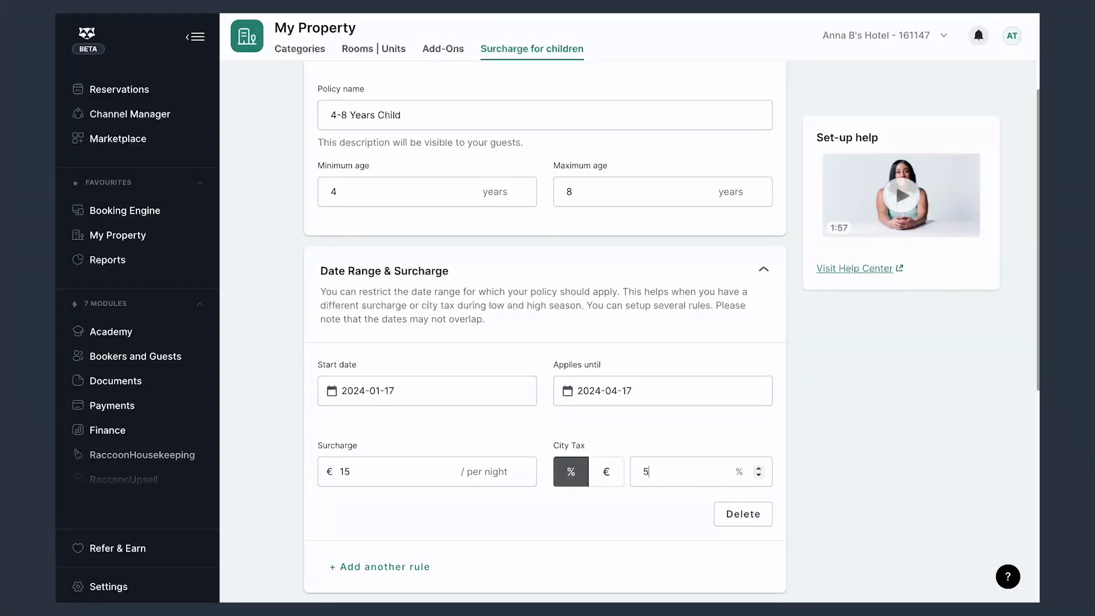
pyautogui.scroll(-3, 668, 500)
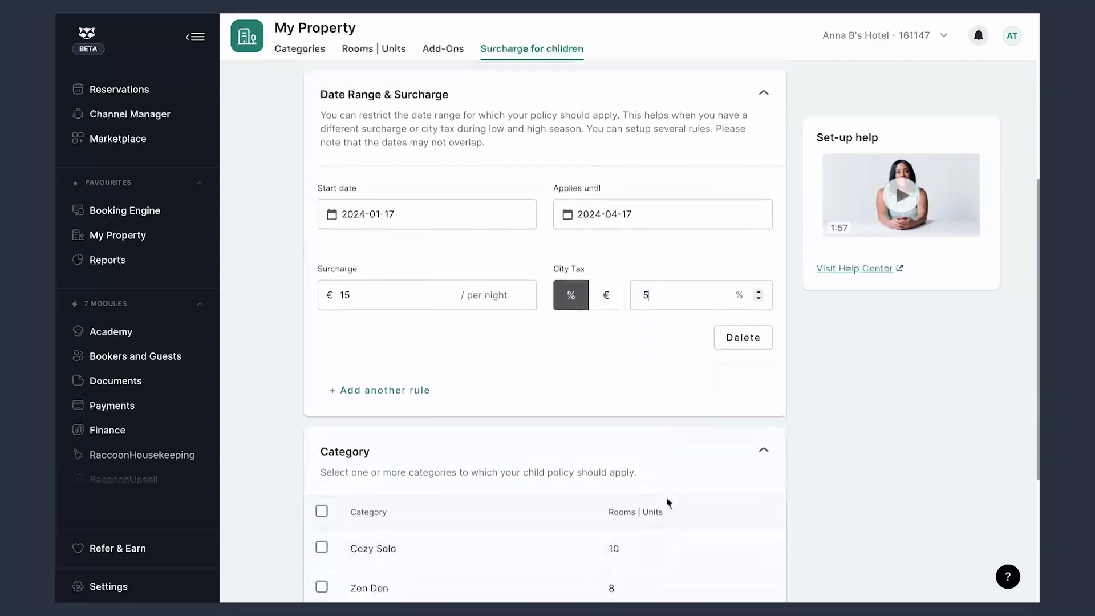
# Add a second rule starting on 2024-04-18
pyautogui.click(413, 399)
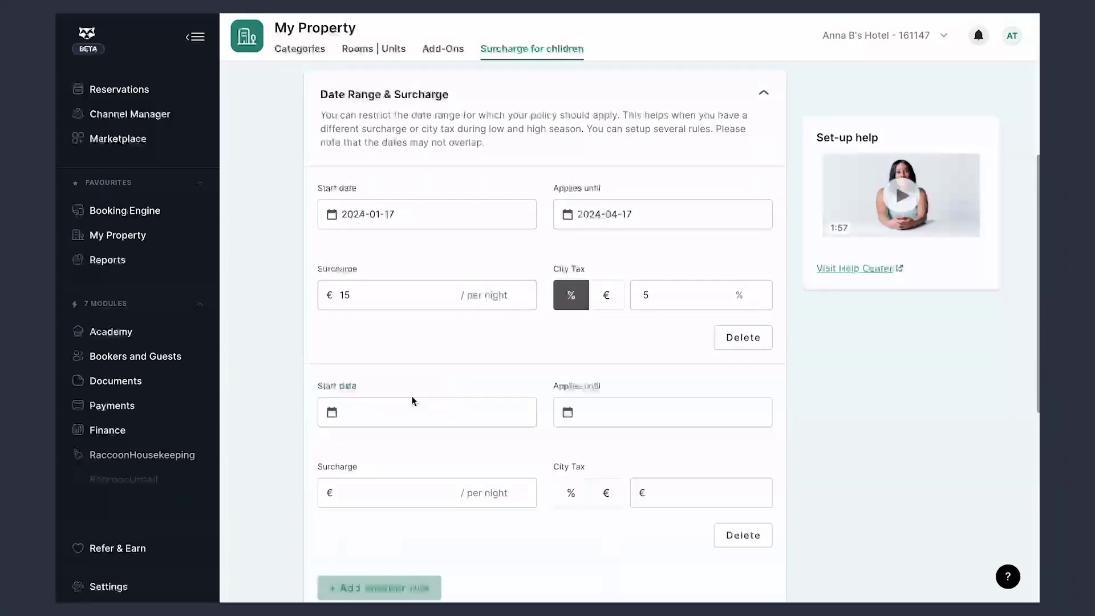
pyautogui.click(348, 417)
pyautogui.click(493, 415)
pyautogui.click(494, 414)
pyautogui.click(493, 415)
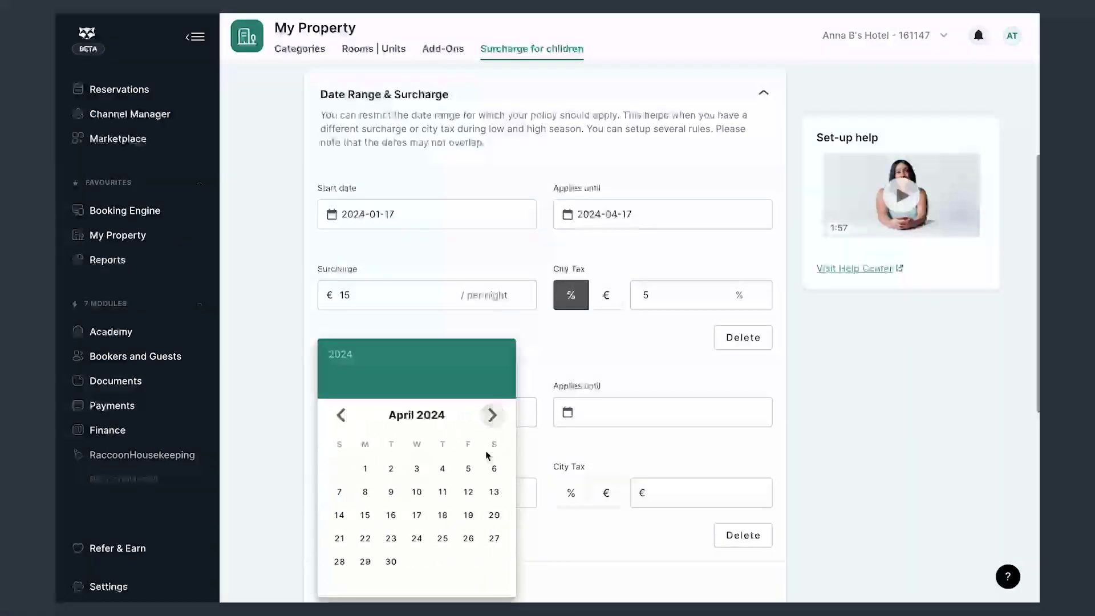
pyautogui.click(449, 518)
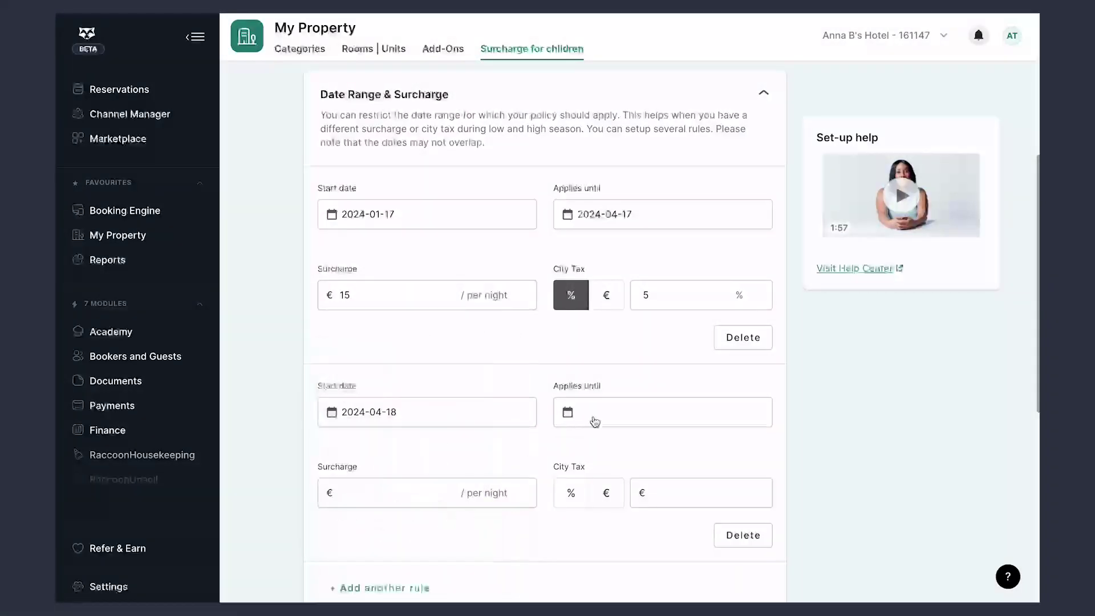
# Set the second rule's end date to 2024-08-18
pyautogui.click(593, 420)
pyautogui.click(728, 415)
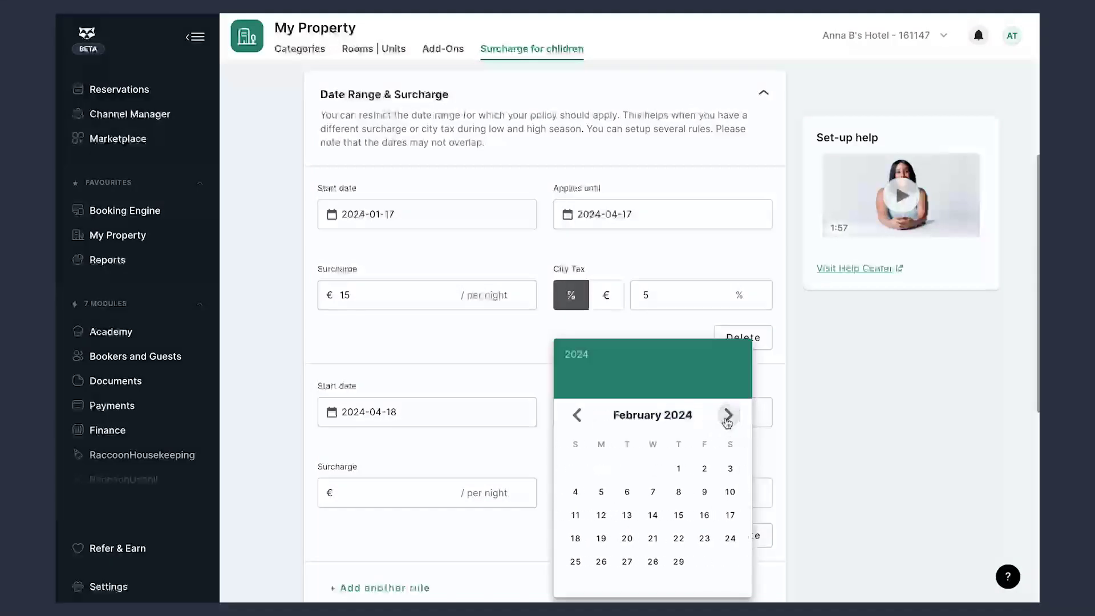
pyautogui.click(728, 415)
pyautogui.click(728, 415)
pyautogui.click(728, 415)
pyautogui.click(728, 416)
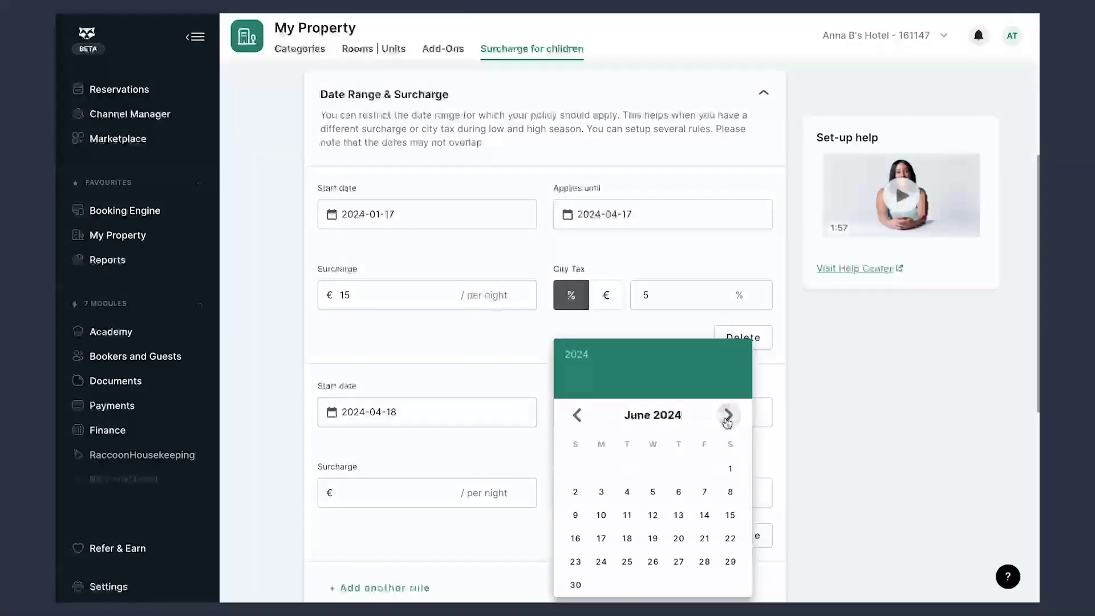
pyautogui.click(727, 416)
pyautogui.click(727, 418)
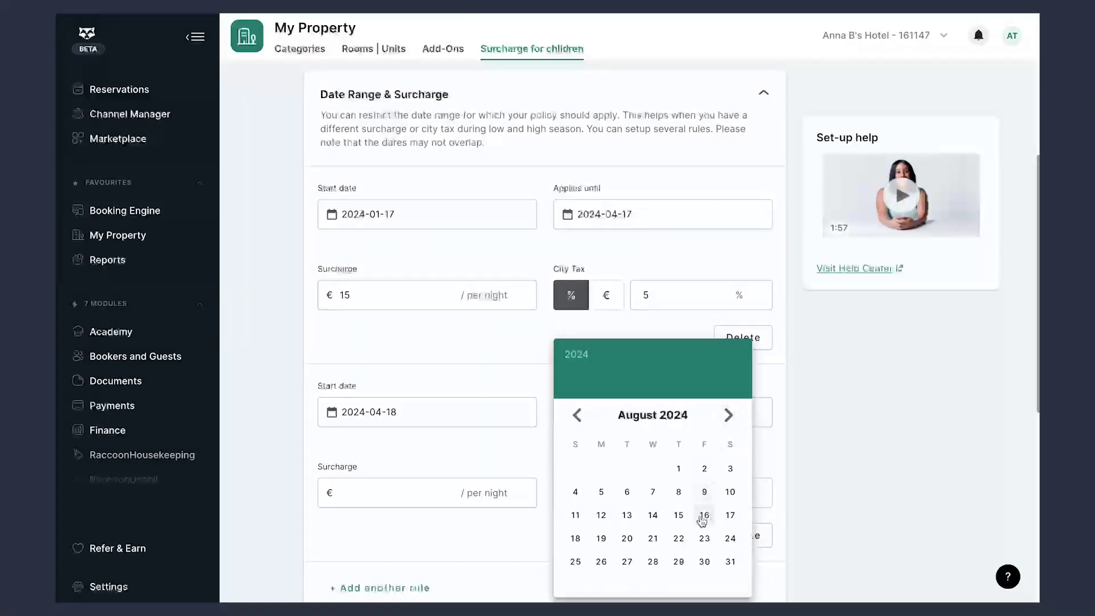
pyautogui.click(576, 538)
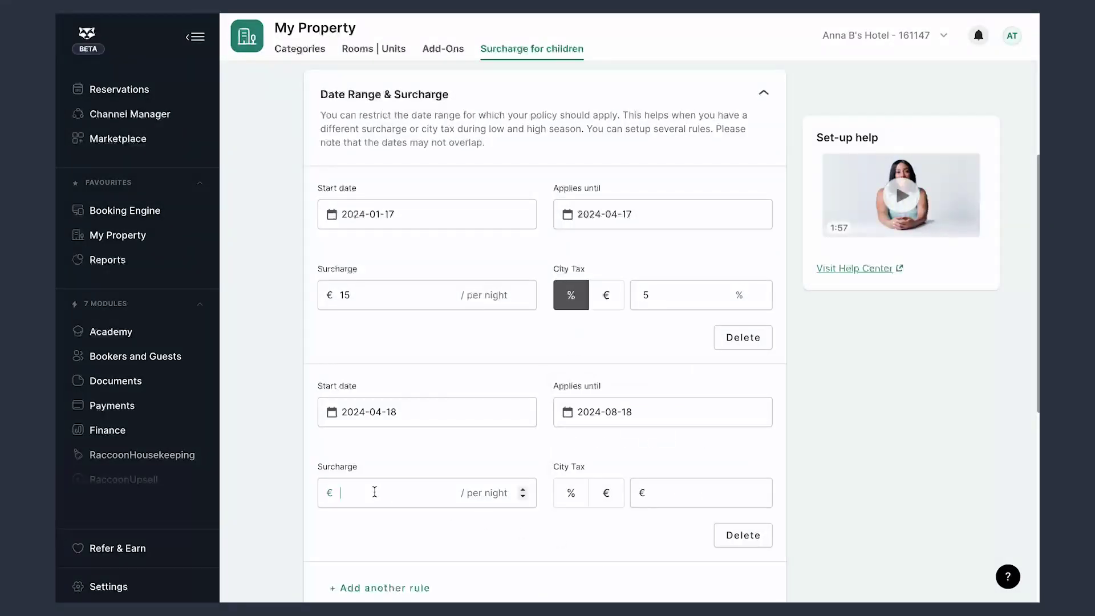
# Give the second rule a €17 surcharge and a 5% city tax
pyautogui.write('17')
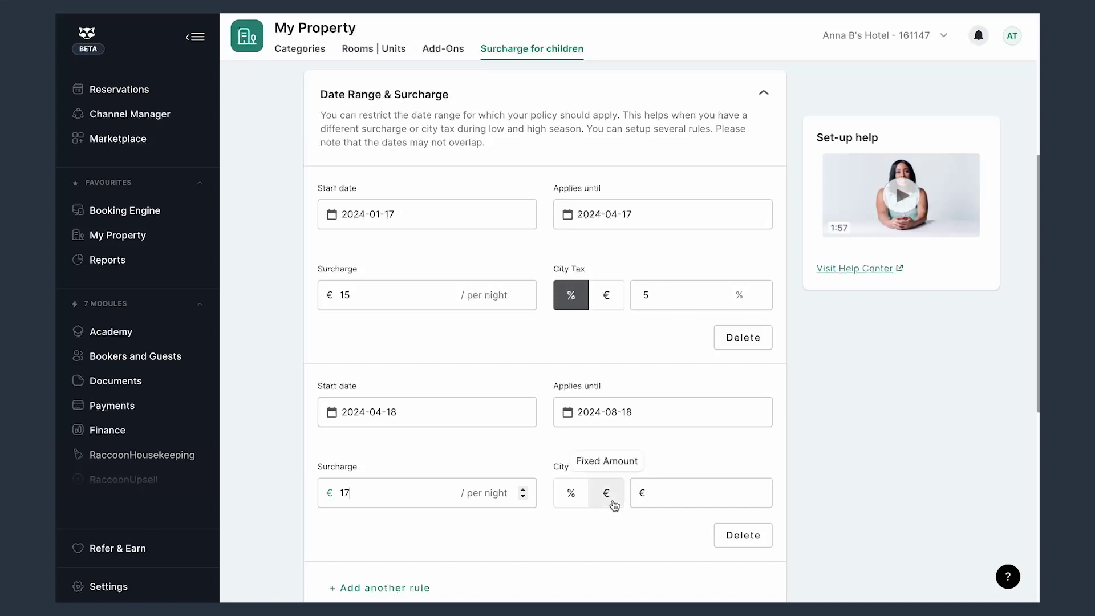
pyautogui.click(570, 492)
pyautogui.click(684, 493)
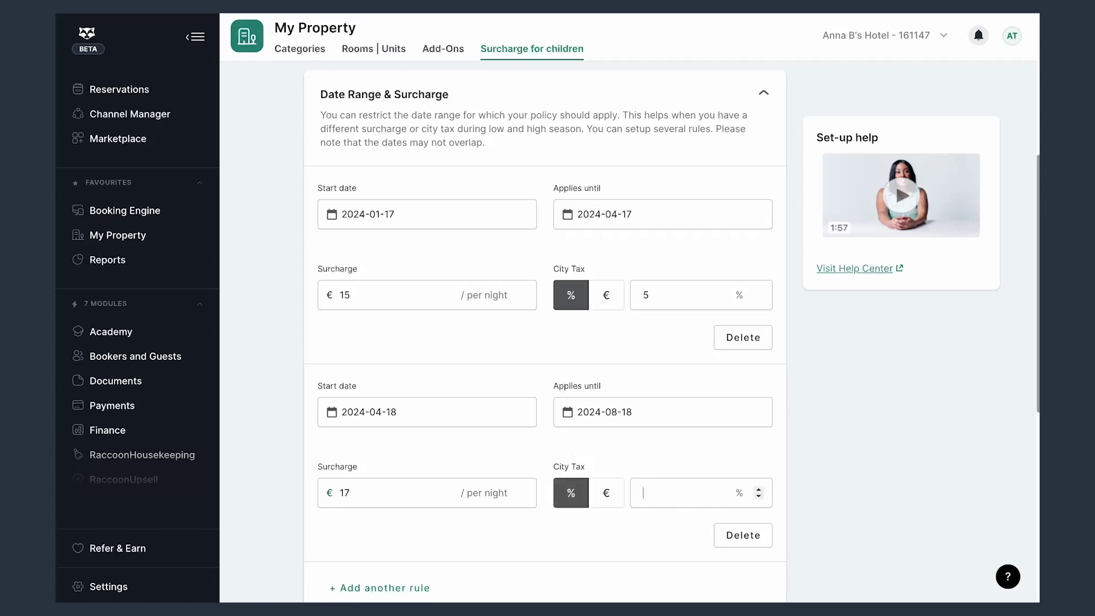
pyautogui.scroll(-6, 674, 548)
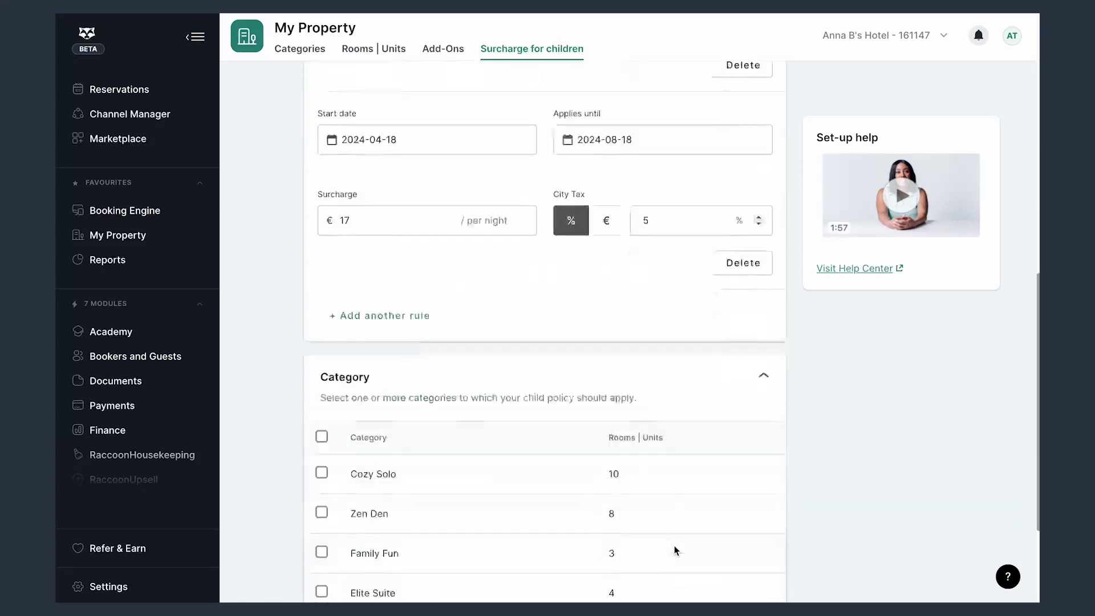
# Tick the Cozy Solo, Zen Den, Family Fun and Elite Suite categories for the policy
pyautogui.click(321, 396)
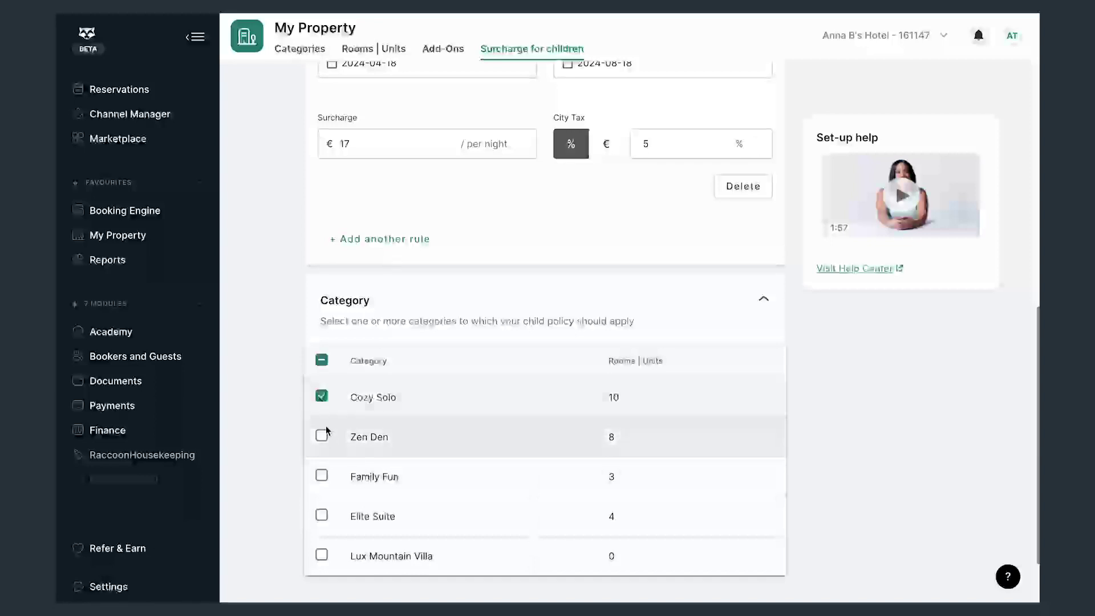
pyautogui.click(322, 436)
pyautogui.click(321, 475)
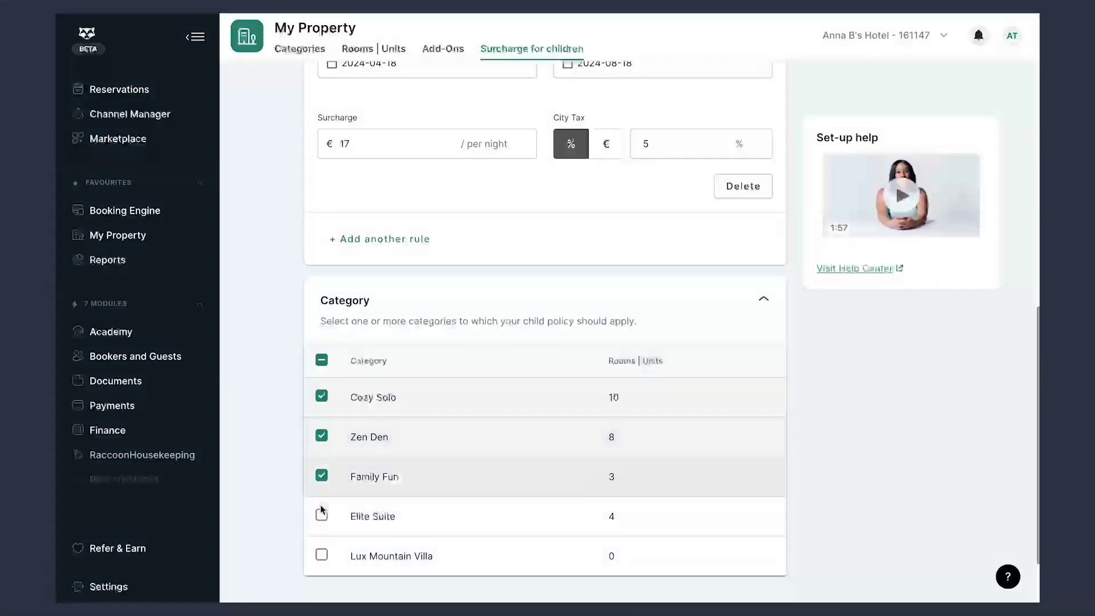
pyautogui.click(321, 516)
# Save the new 4-8 Years Child policy
pyautogui.scroll(-2, 888, 425)
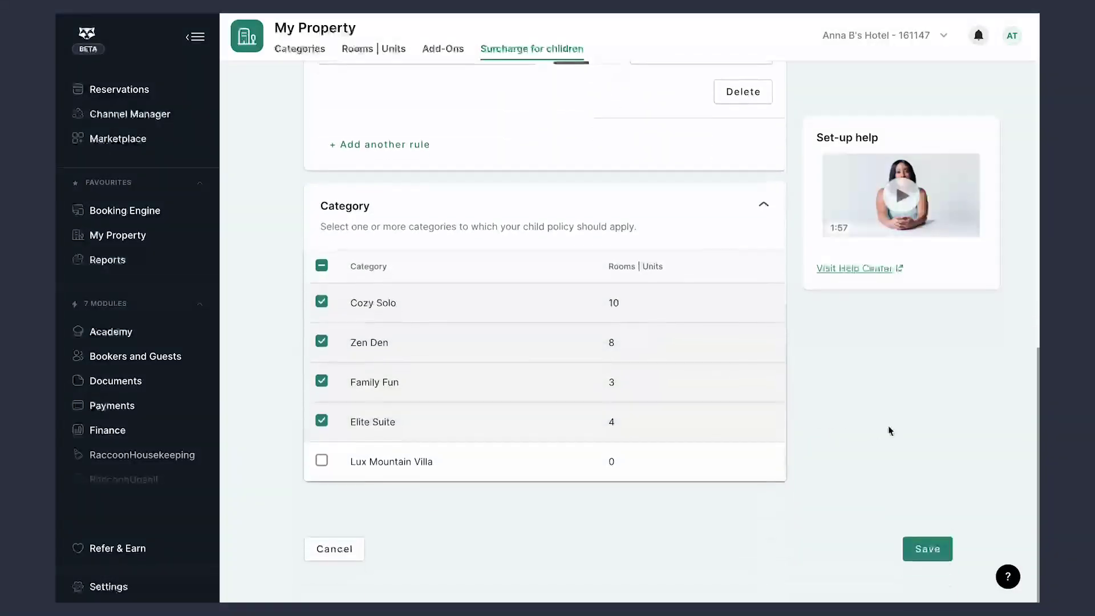
pyautogui.click(930, 554)
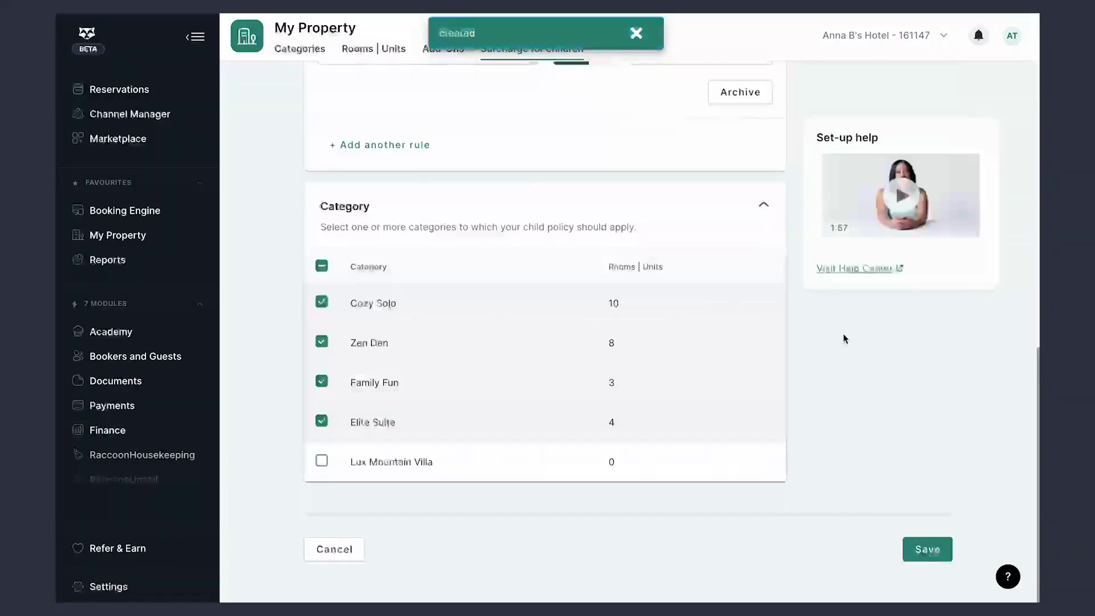
pyautogui.scroll(8, 843, 334)
pyautogui.scroll(3, 844, 339)
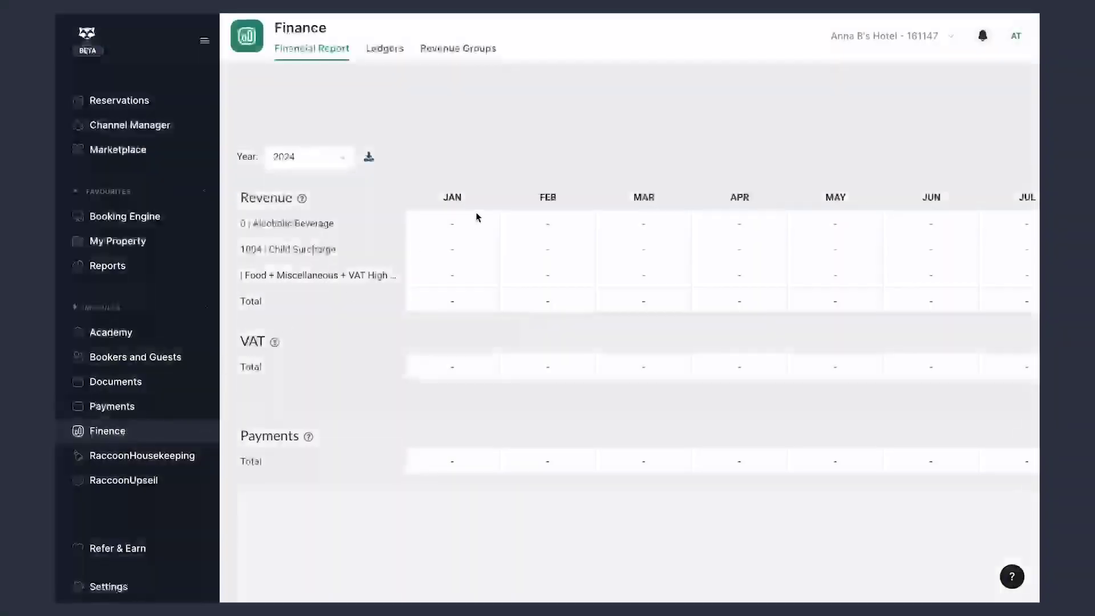
# Review the Child Surcharge revenue group's linked ledger and add-on, then return to the list
pyautogui.click(462, 52)
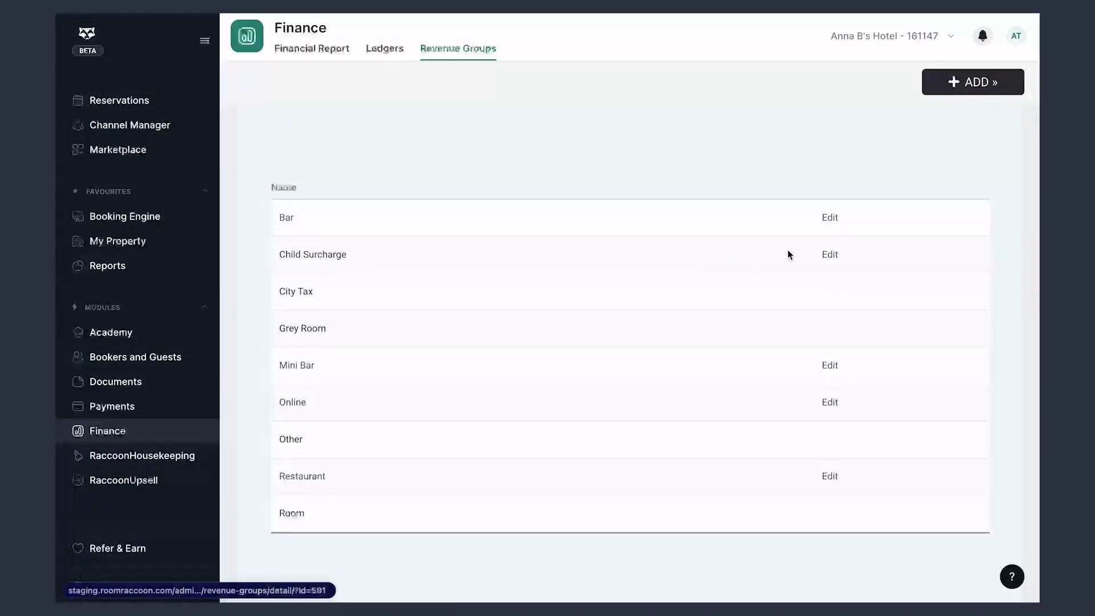
pyautogui.click(829, 255)
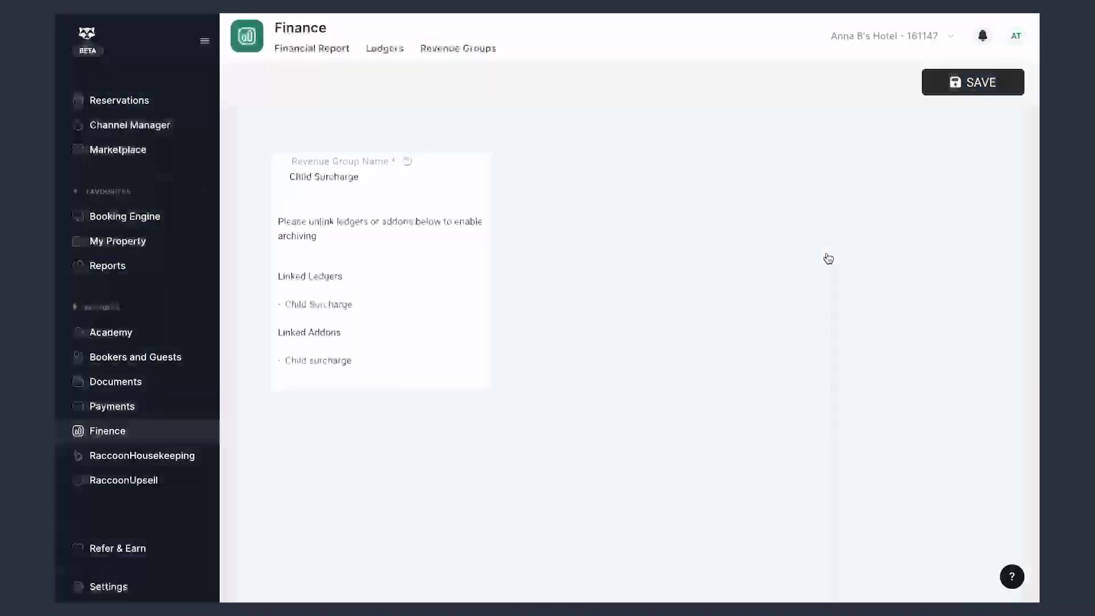
pyautogui.click(477, 54)
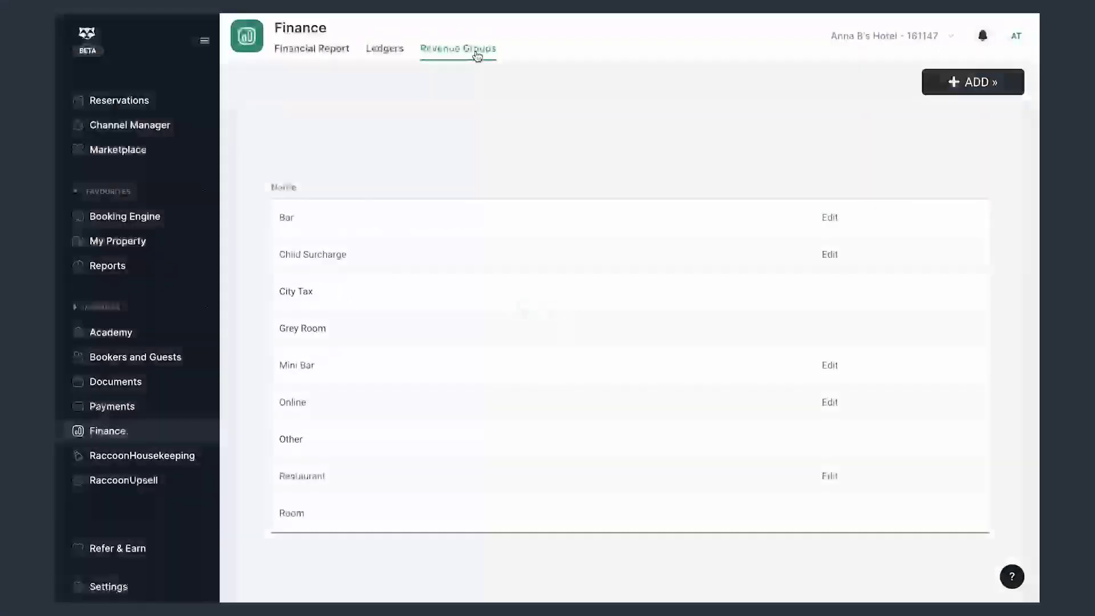
# Confirm the Child Surcharge ledger has number 1004 and the Child Surcharge revenue group, then save
pyautogui.click(385, 52)
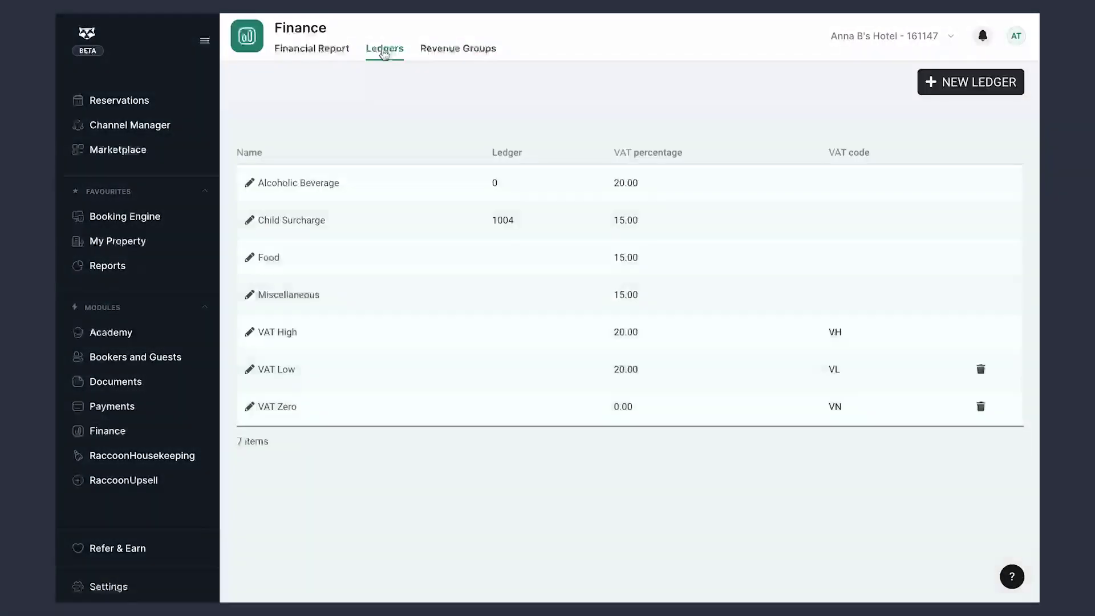
pyautogui.click(307, 228)
pyautogui.click(348, 142)
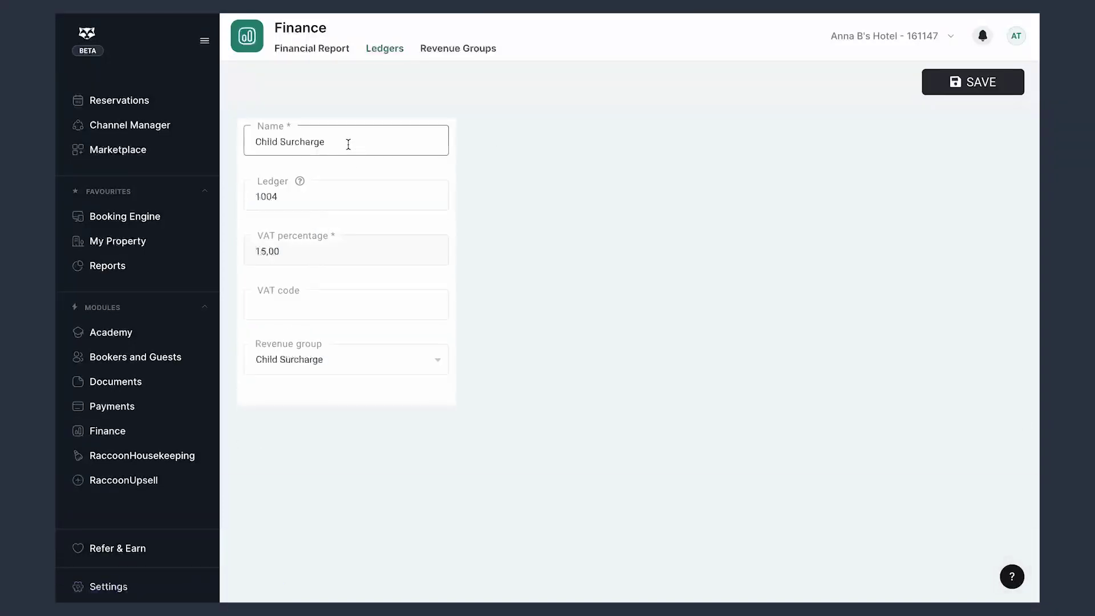
pyautogui.click(337, 200)
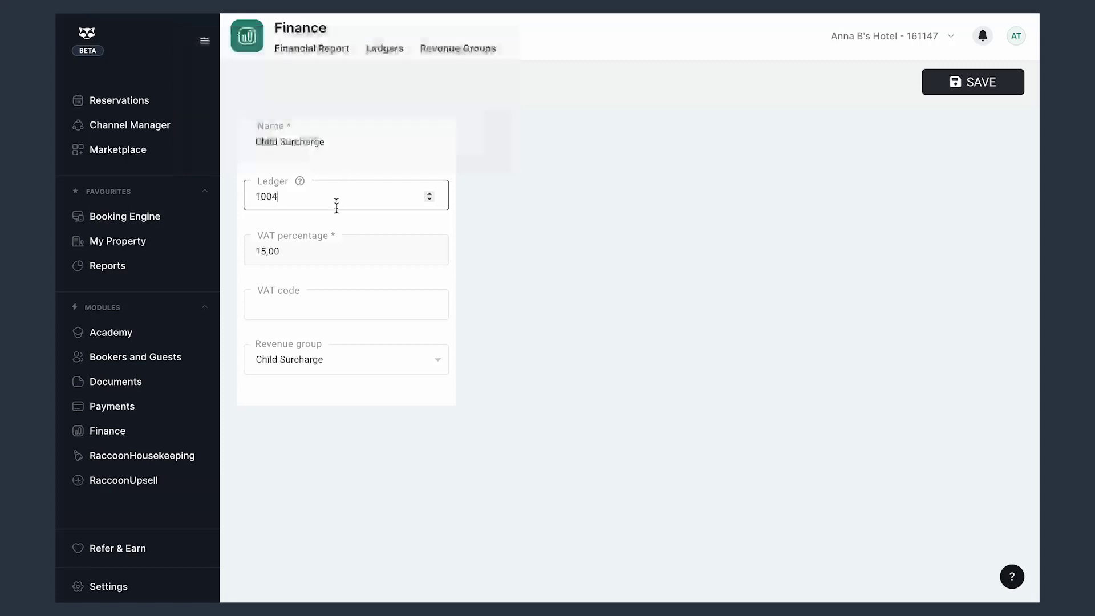
pyautogui.click(306, 358)
pyautogui.click(307, 359)
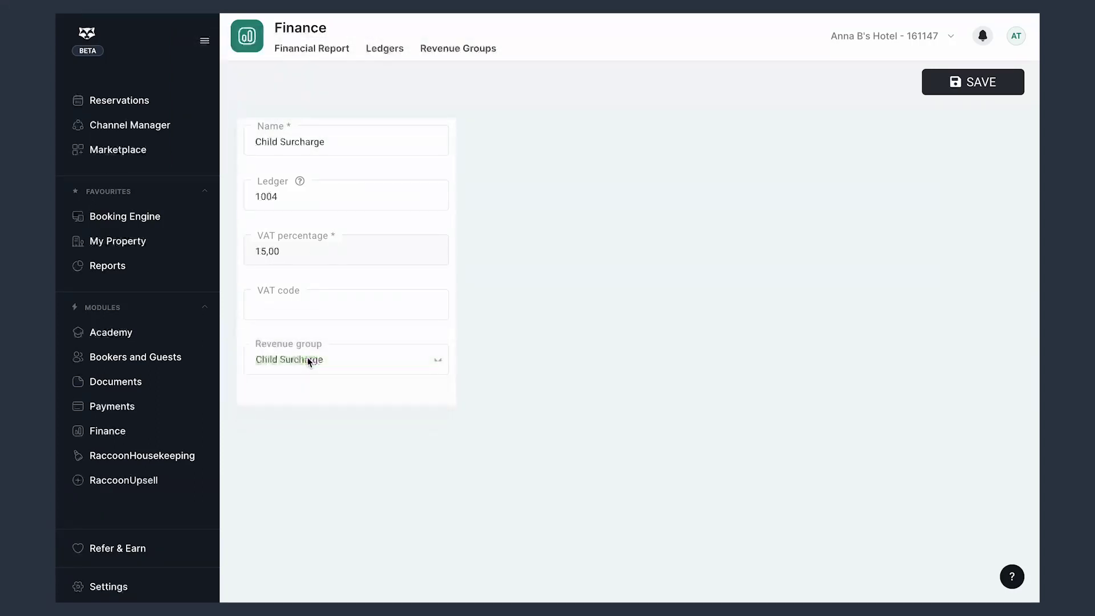
pyautogui.click(975, 83)
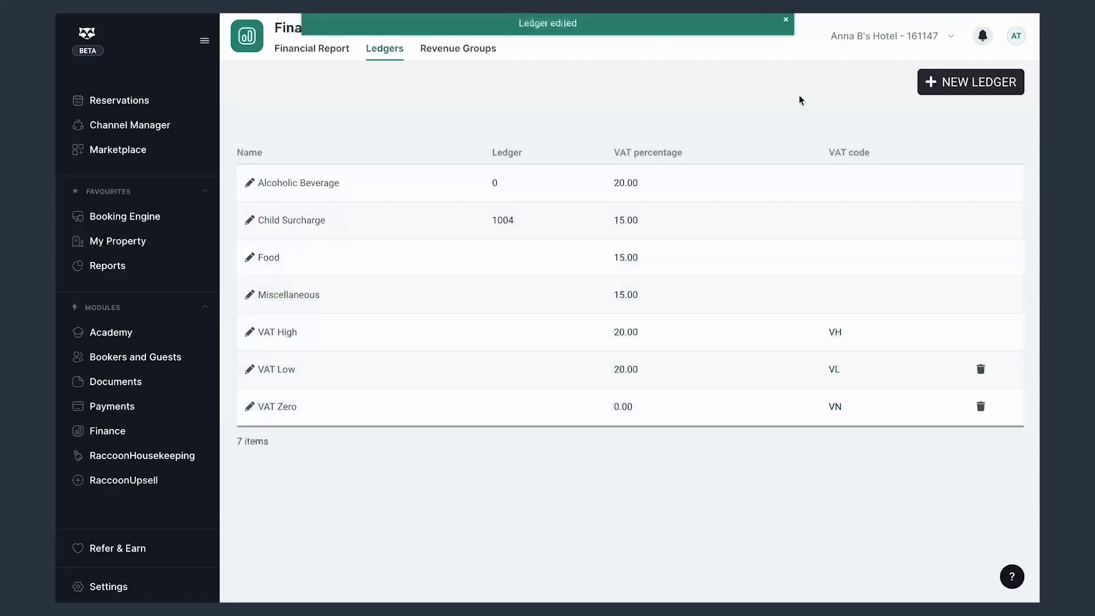
# Save the Child surcharge add-on, then open Cozy Solo from the Categories list
pyautogui.click(147, 244)
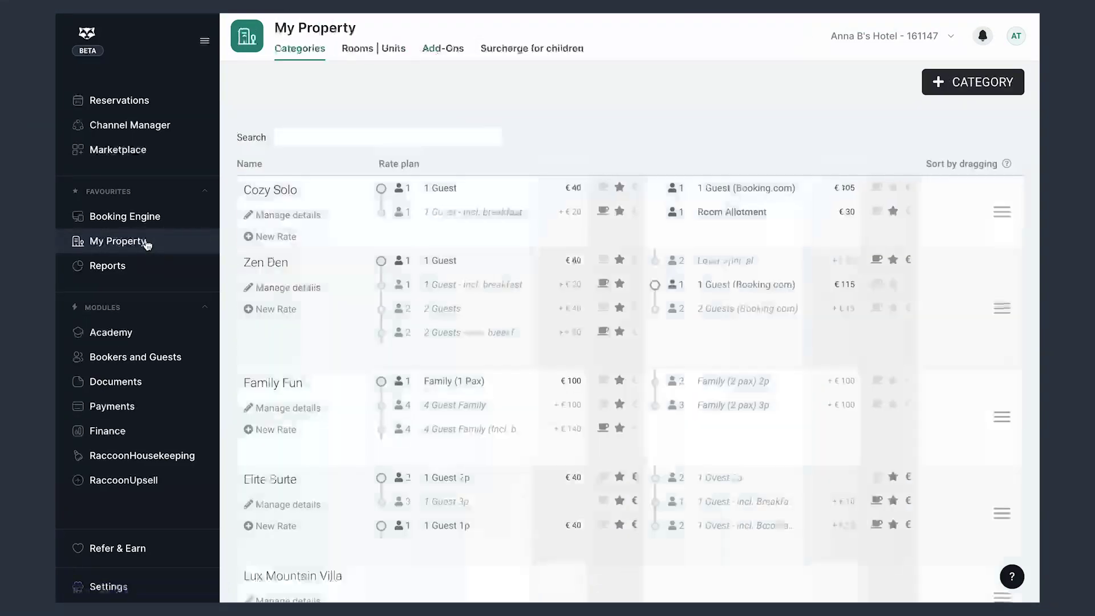
pyautogui.click(443, 49)
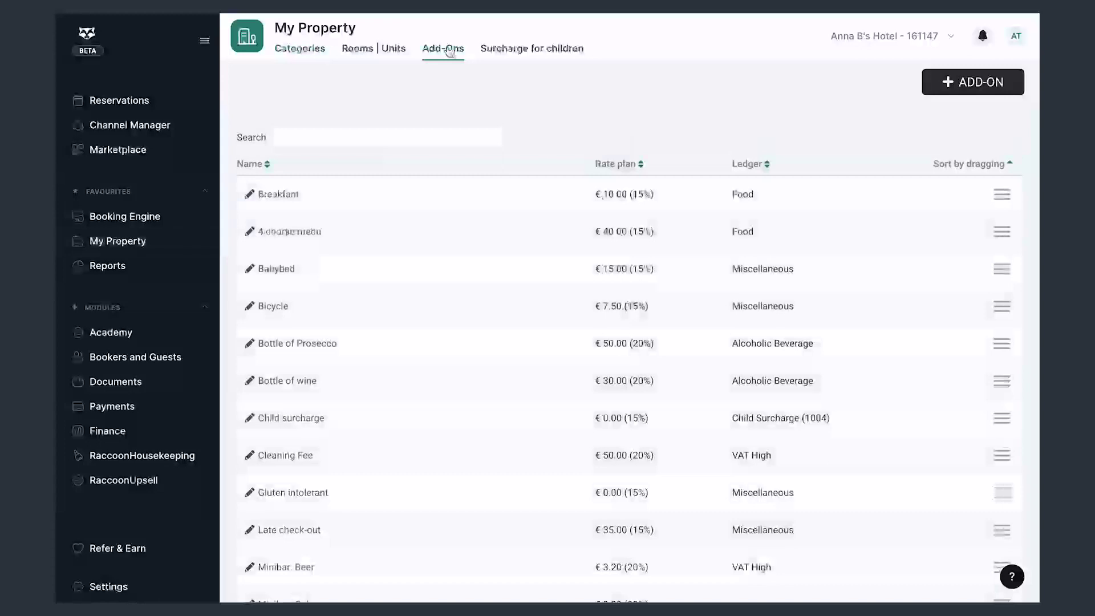
pyautogui.click(313, 422)
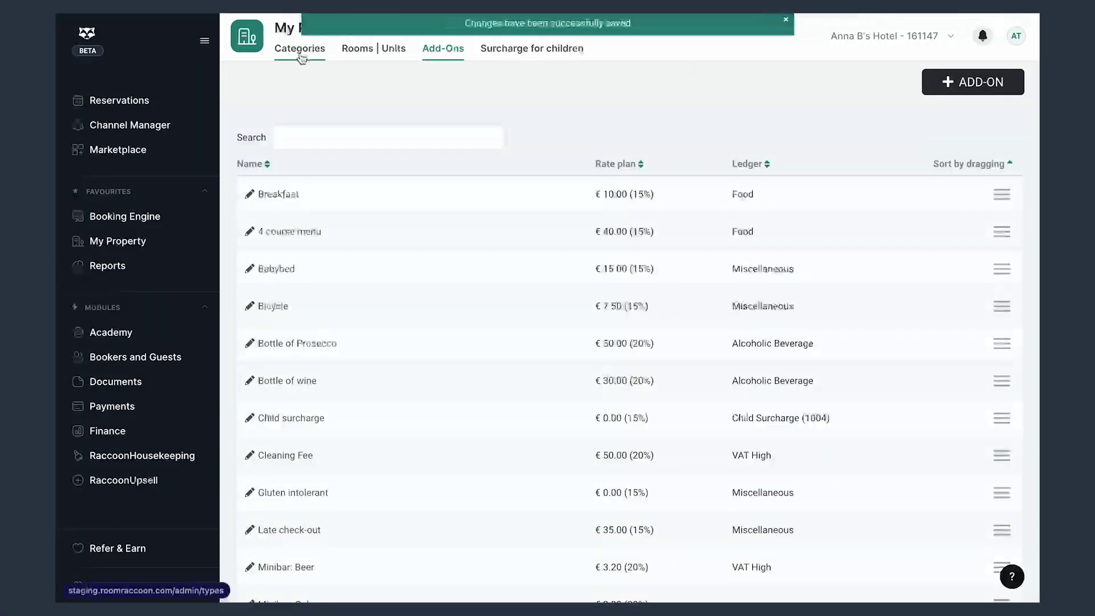
pyautogui.click(299, 51)
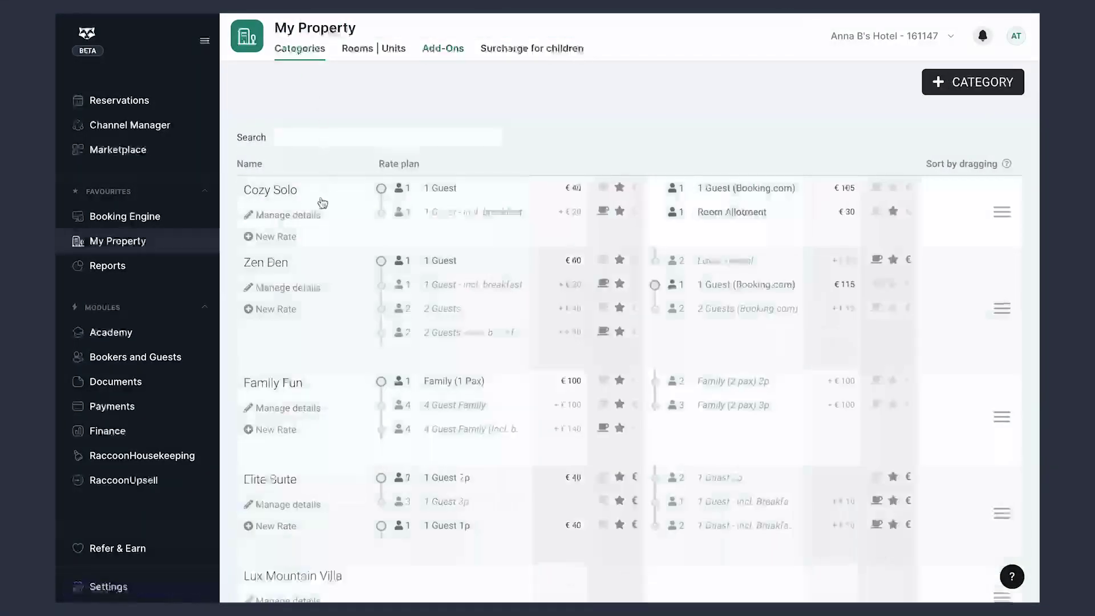
pyautogui.click(288, 215)
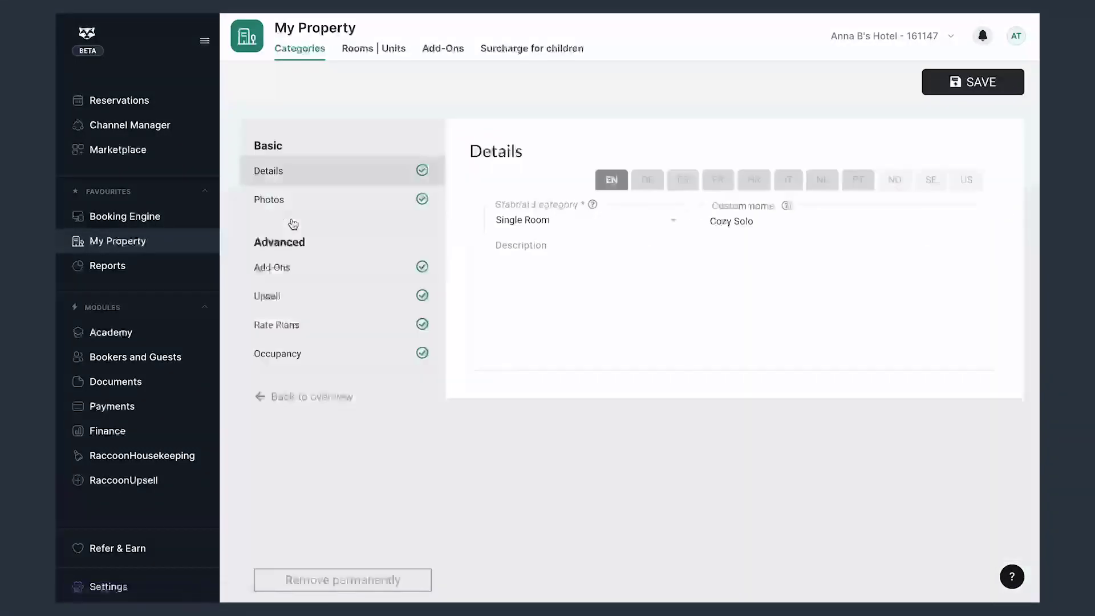
# Set Cozy Solo's max occupancy to 2 with 4-8 Years Child as fallback child policy
pyautogui.click(300, 364)
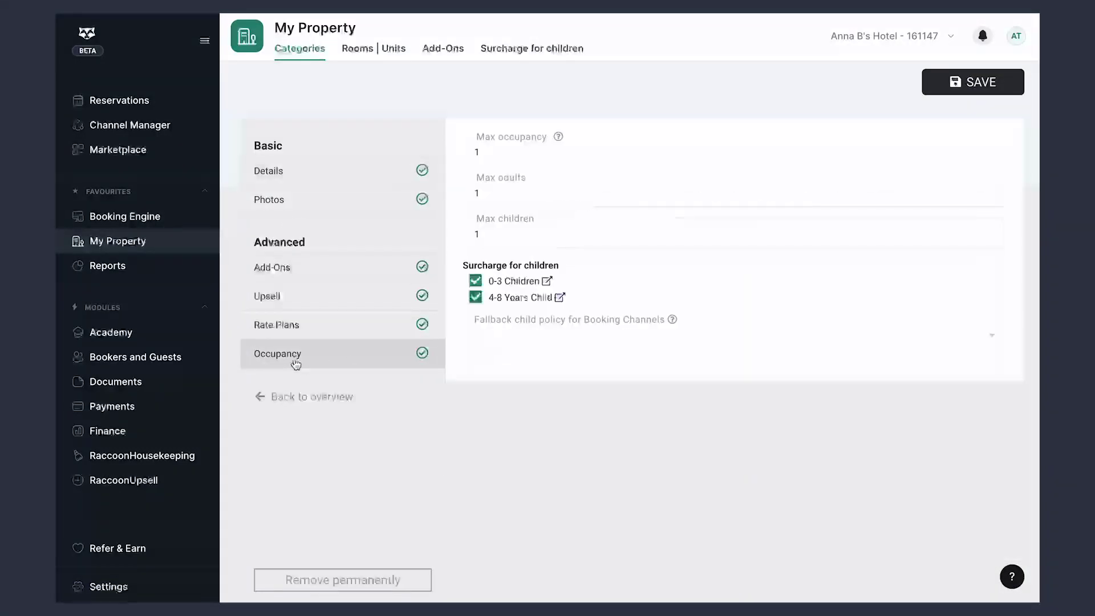
pyautogui.click(542, 159)
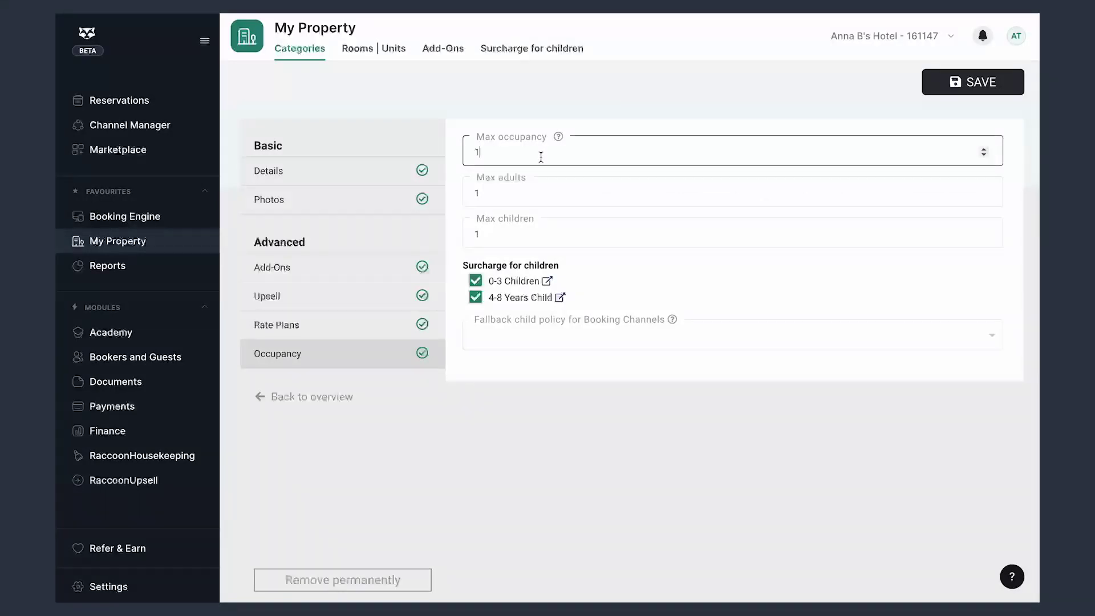
pyautogui.write('2')
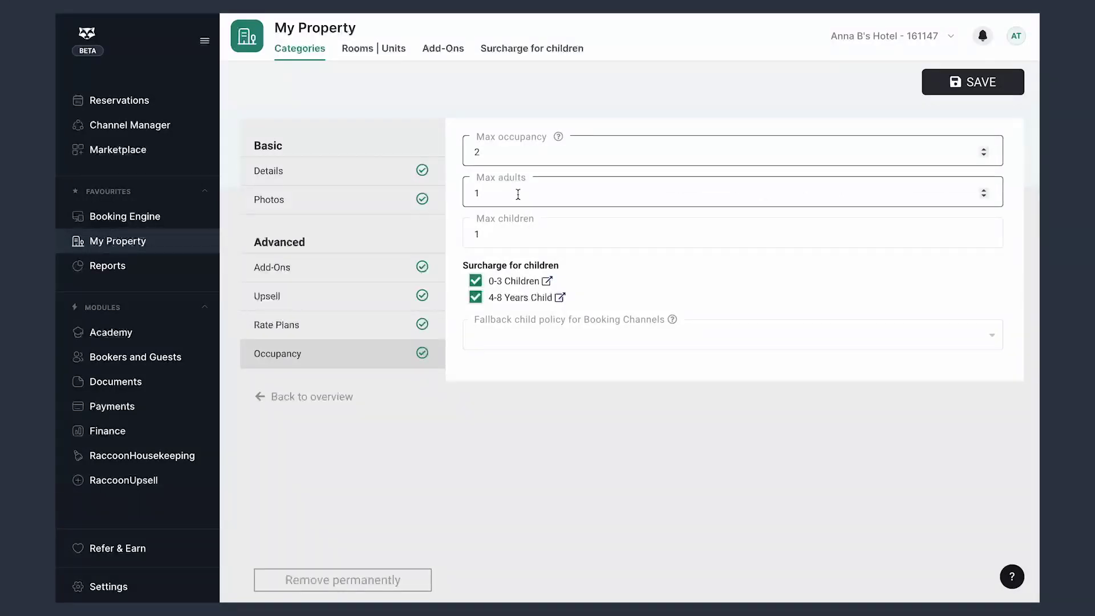
pyautogui.click(513, 192)
pyautogui.click(502, 232)
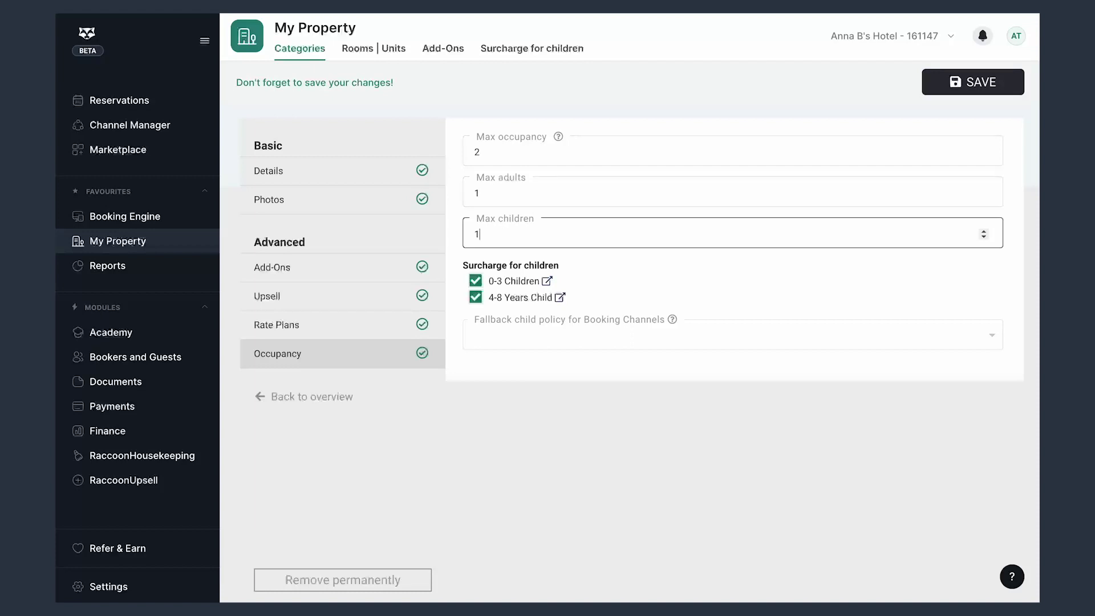
pyautogui.click(511, 283)
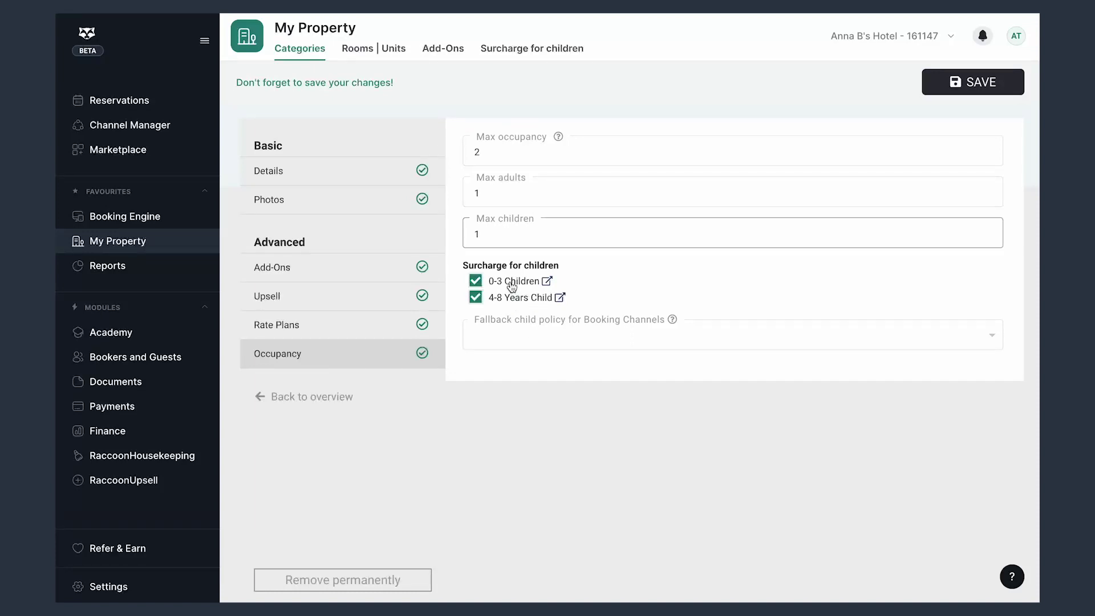
pyautogui.click(531, 339)
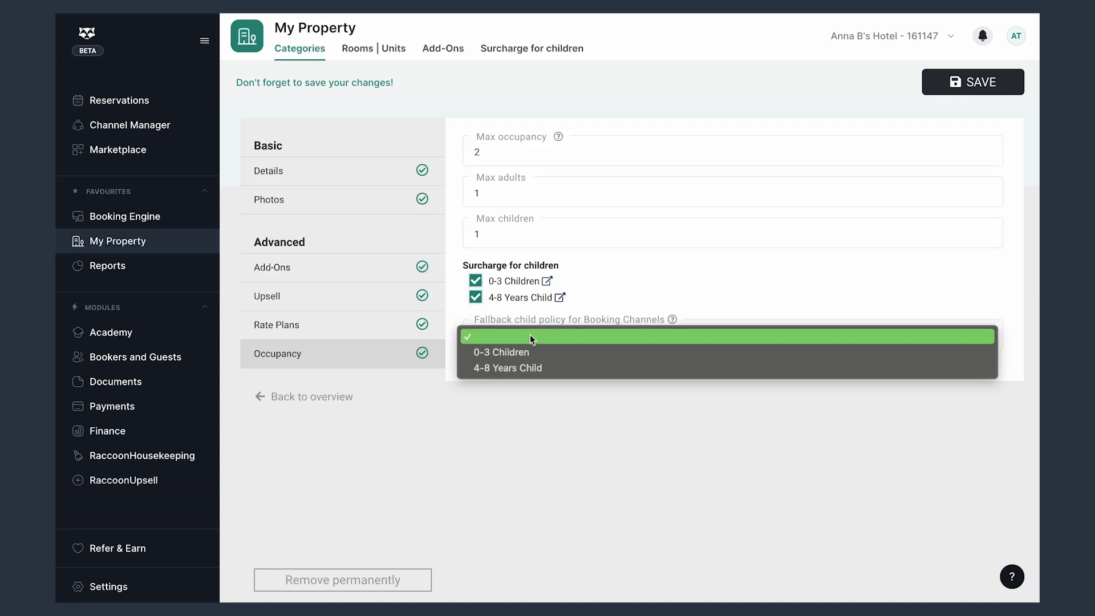
pyautogui.click(531, 371)
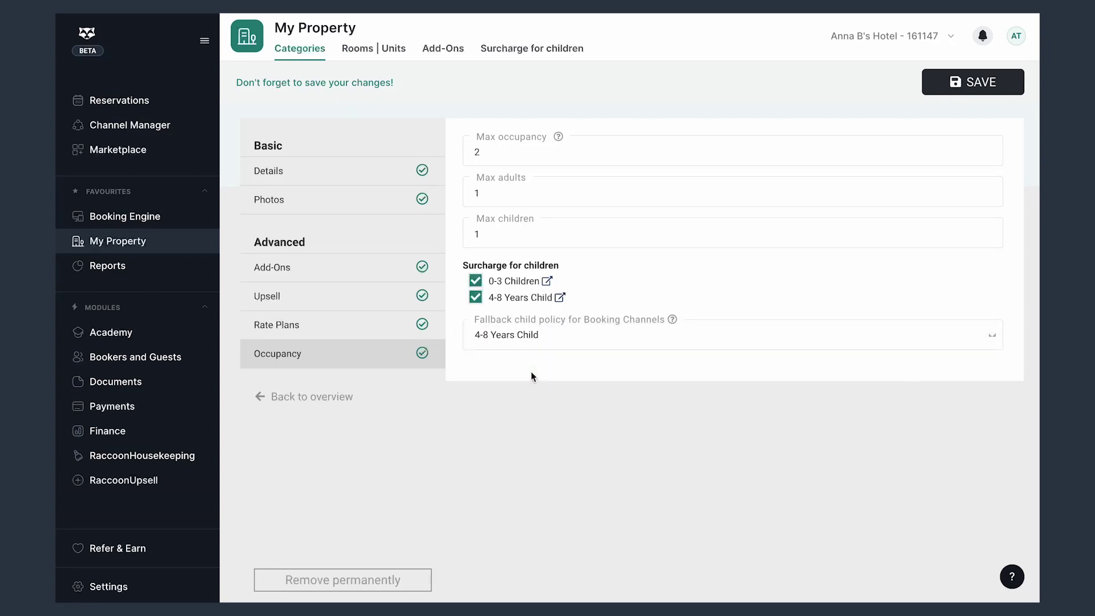